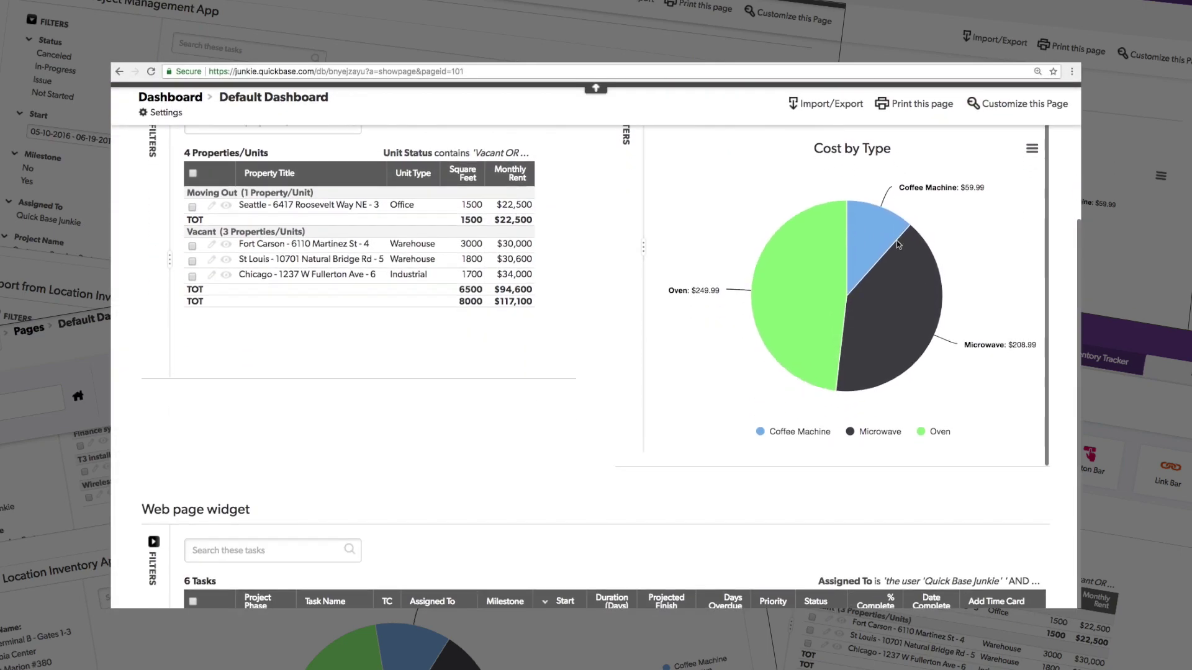
# Open Lease Management's Vacant Properties report, showing 4 units totalling 8000 sq ft and $117,100 rent
pyautogui.scroll(2, 591, 349)
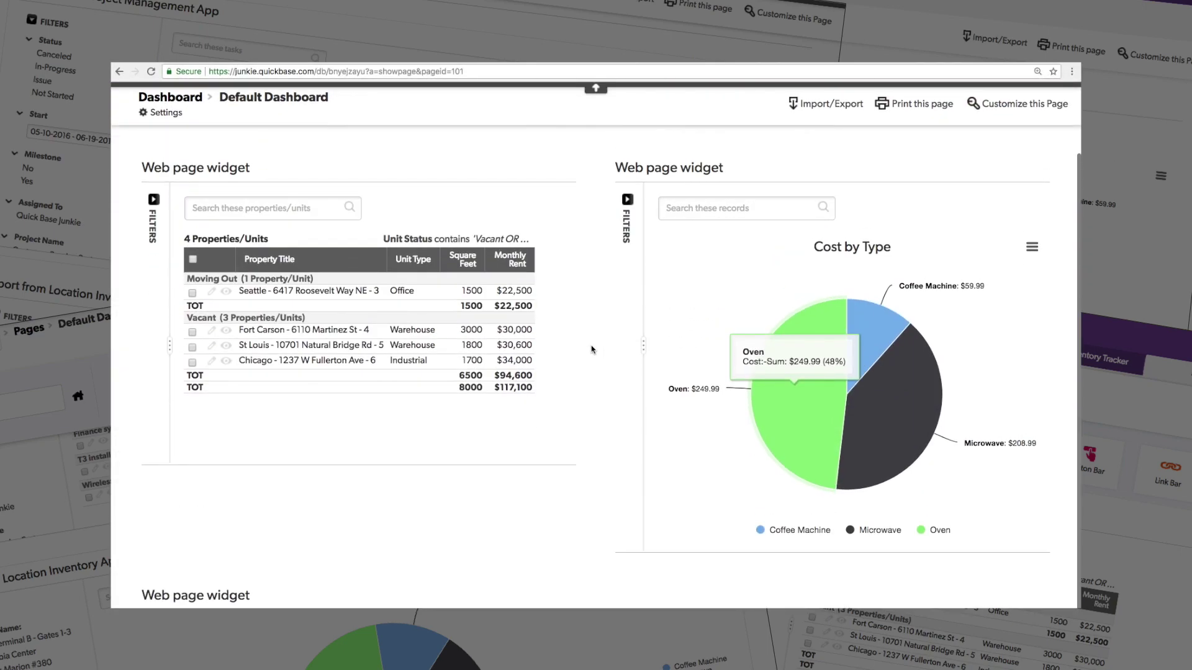
pyautogui.scroll(1, 591, 349)
pyautogui.click(243, 403)
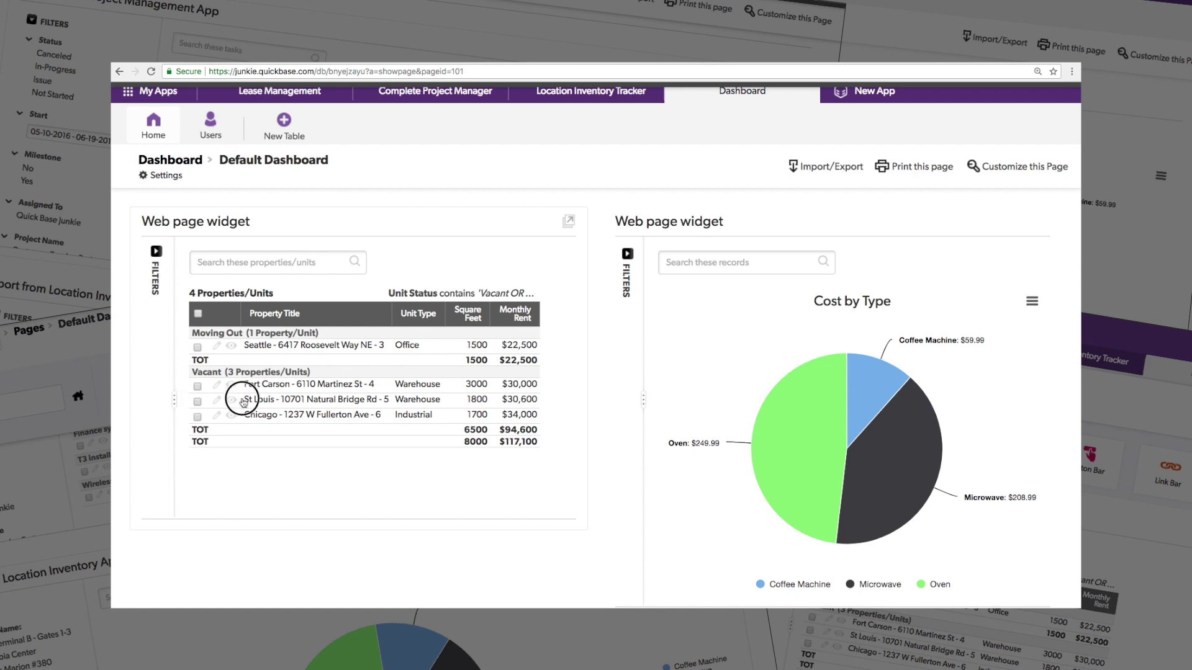
pyautogui.click(192, 365)
pyautogui.click(182, 309)
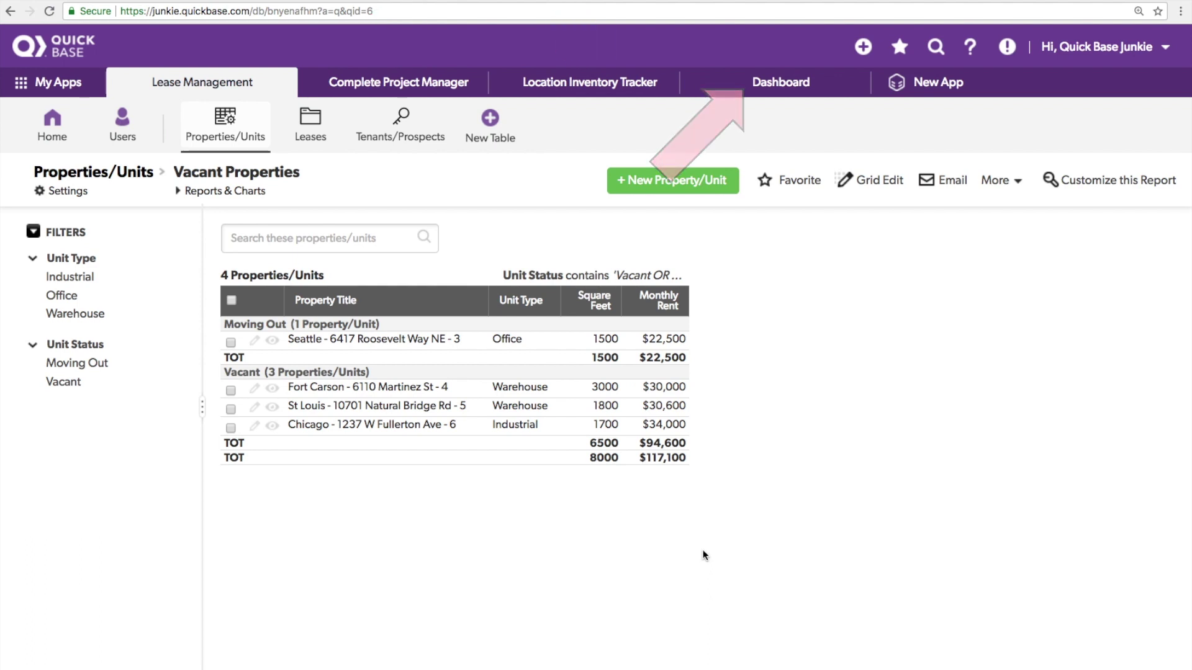
# Copy the Vacant Properties report's web address, then return to the empty Dashboard app home page
pyautogui.click(797, 93)
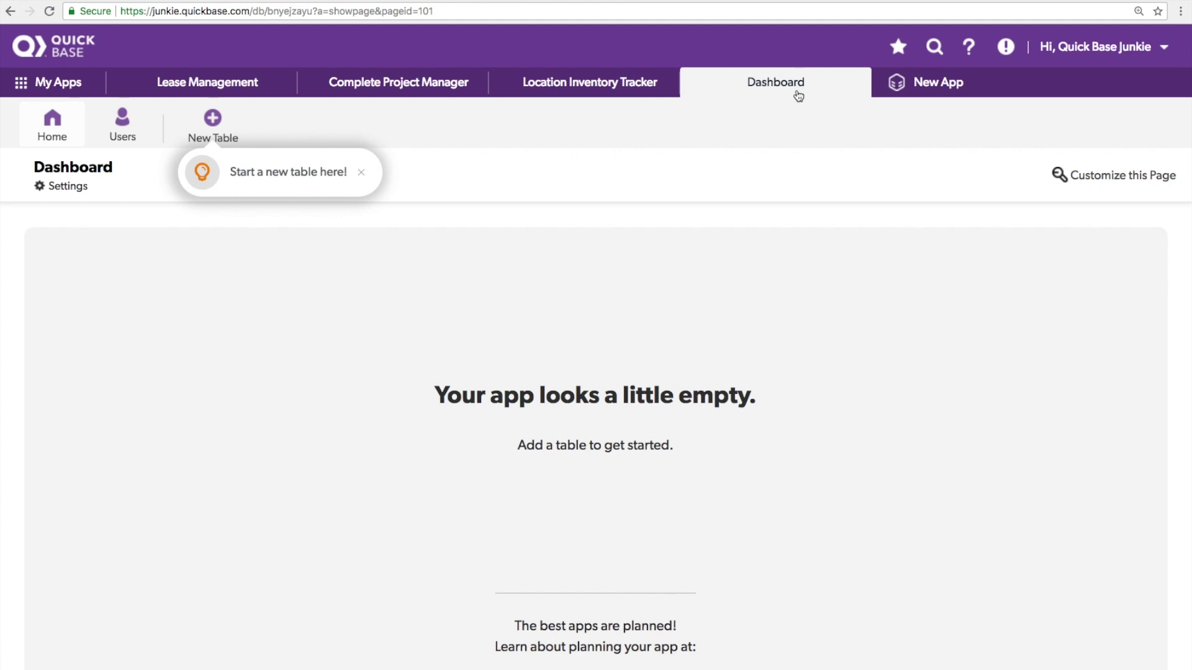
pyautogui.click(225, 91)
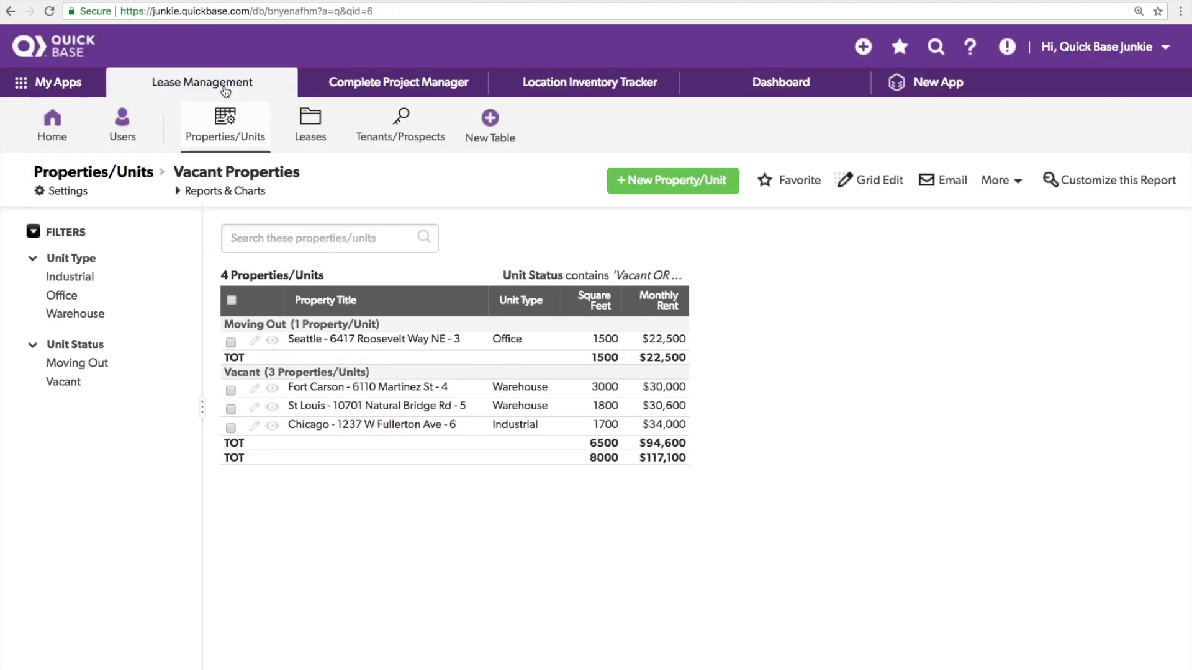
pyautogui.click(394, 11)
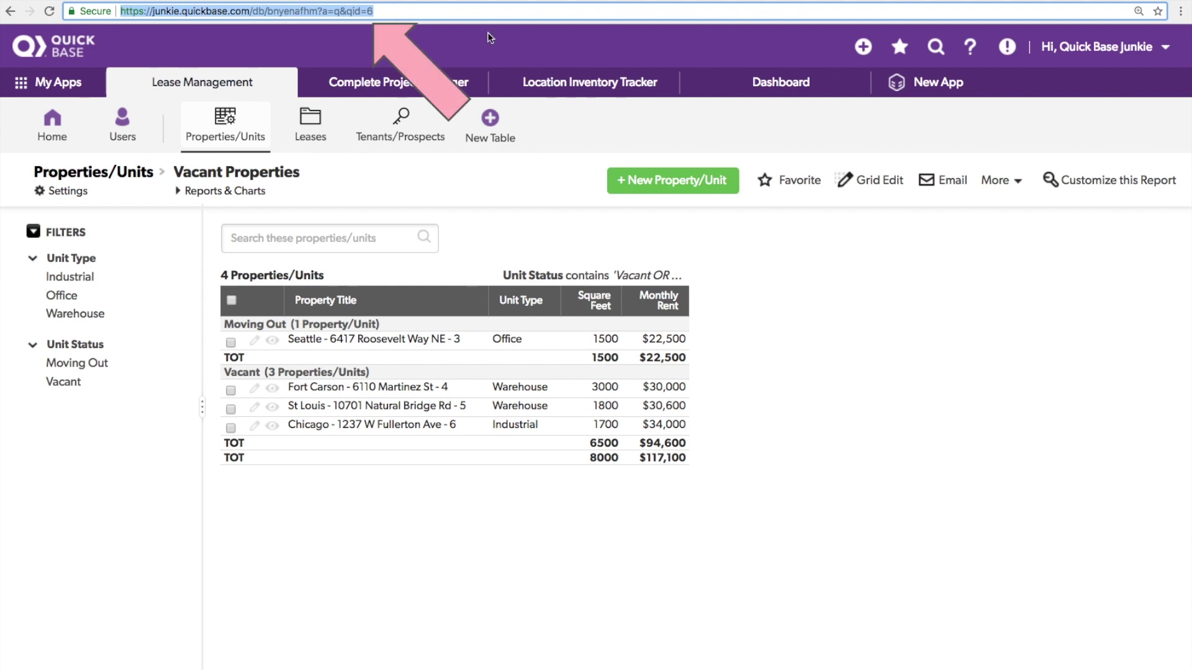
pyautogui.click(769, 86)
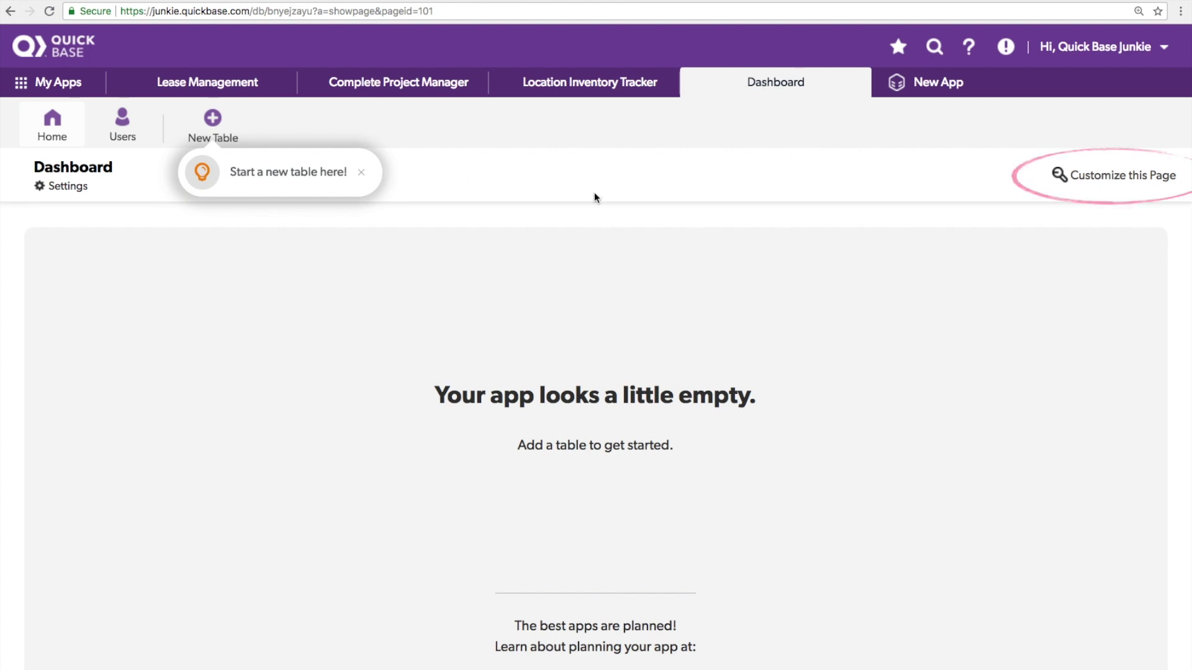
# Add a web page widget to the Default Dashboard with the pasted Vacant Properties report URL and preview it
pyautogui.click(1113, 180)
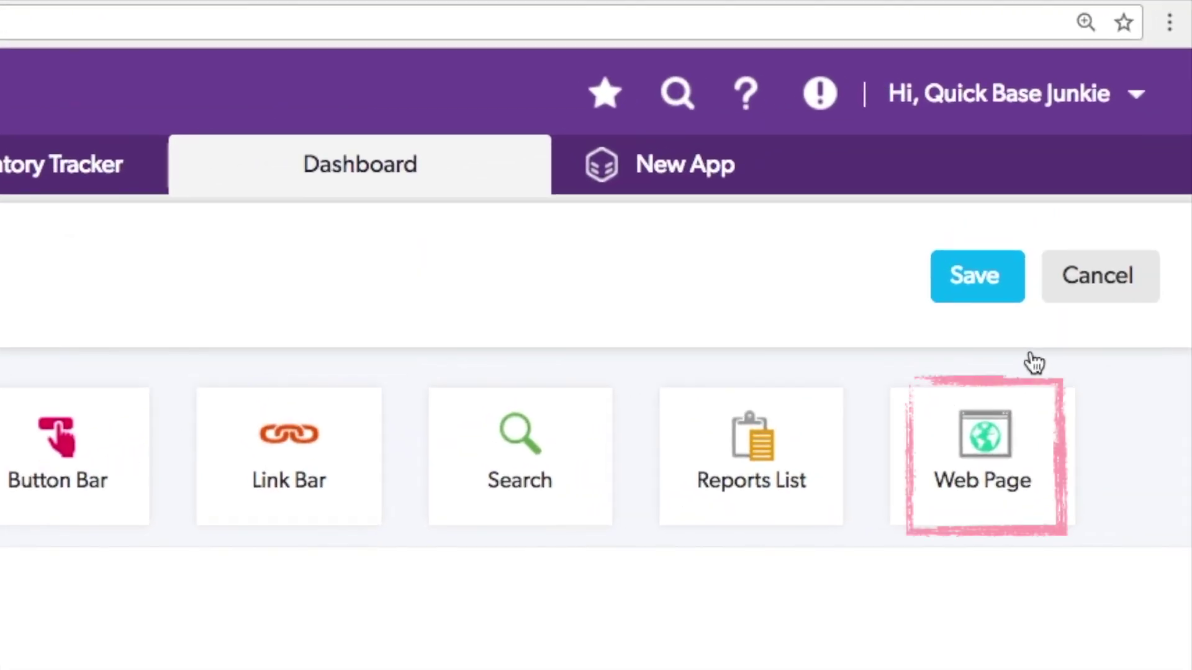
pyautogui.moveTo(974, 443); pyautogui.dragTo(628, 648)
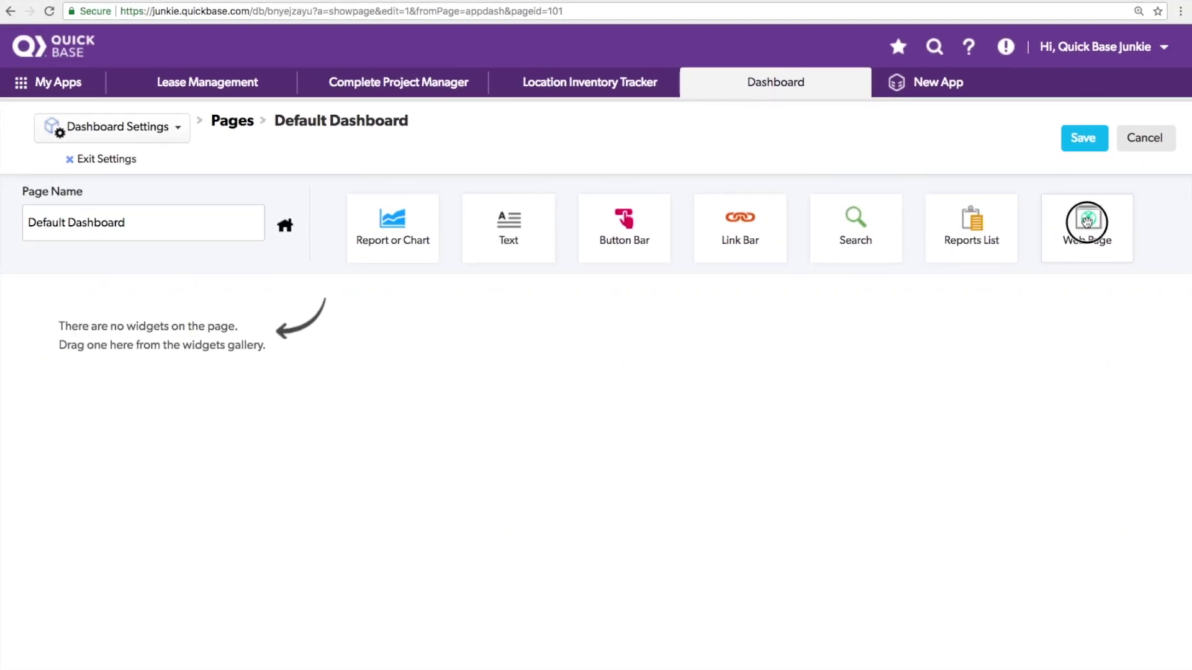
pyautogui.moveTo(909, 324); pyautogui.dragTo(907, 324)
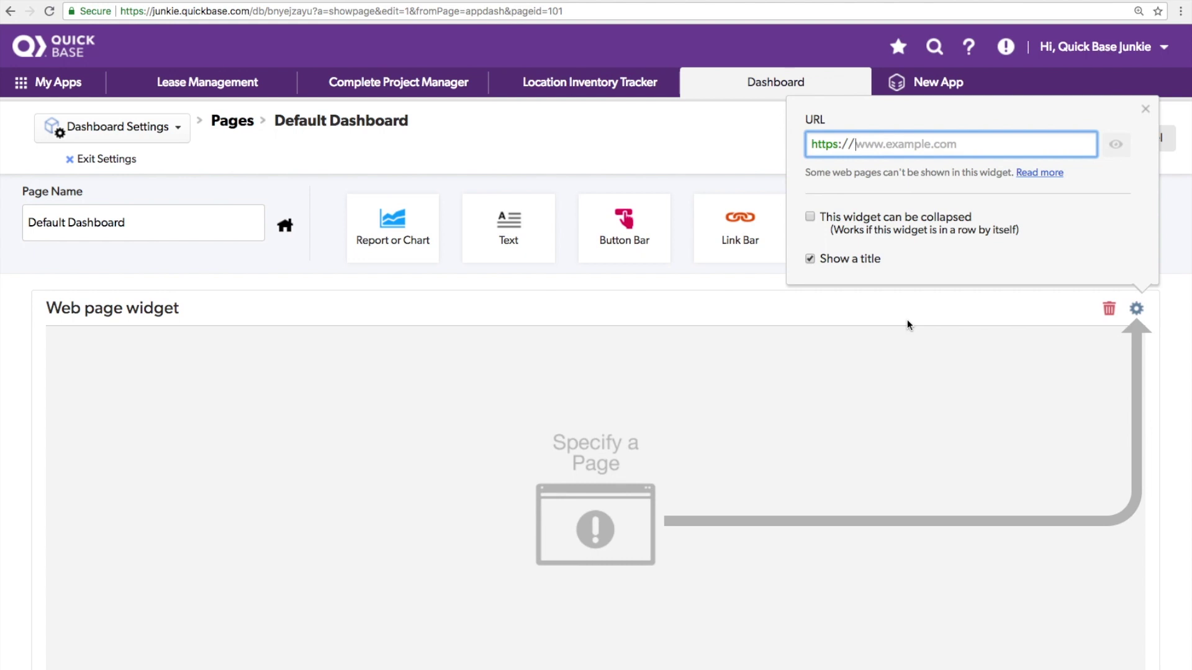
pyautogui.write('.quickbase.com/db/bnyenafhm?a=q&qid=6')
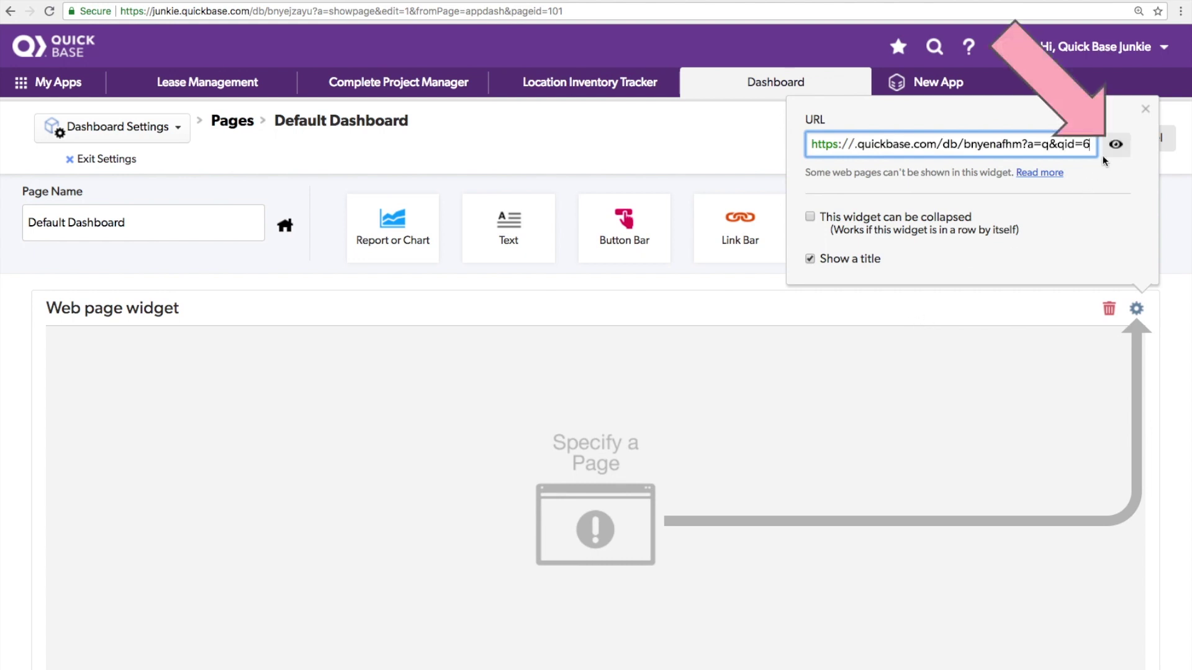
pyautogui.click(1119, 146)
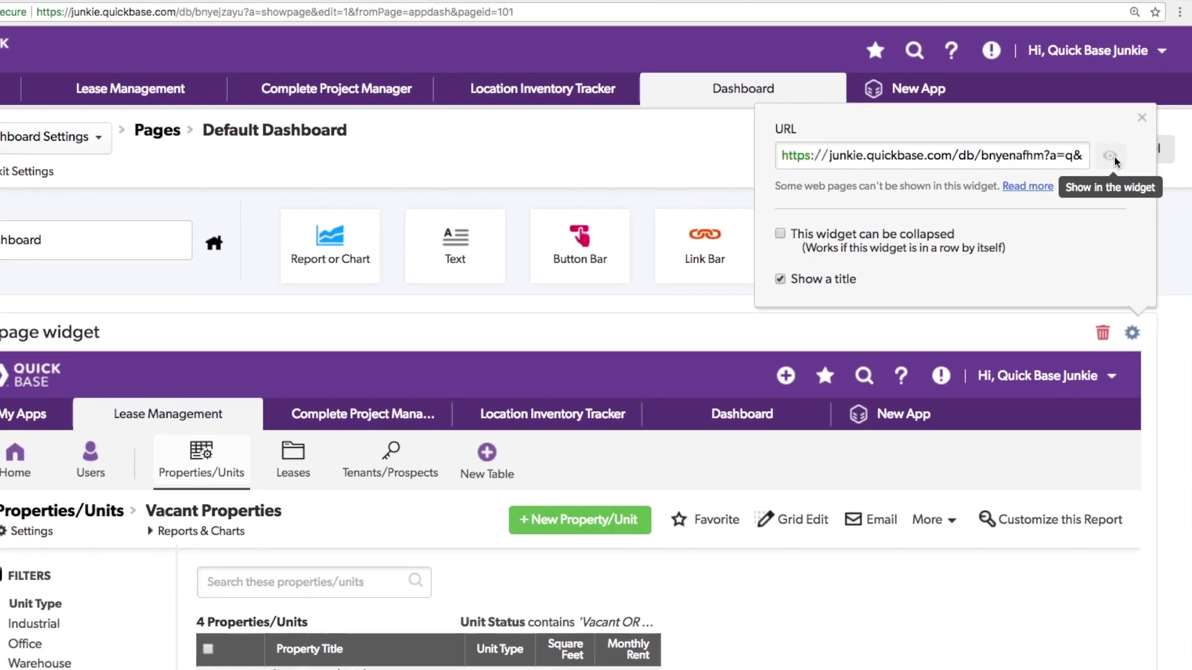
pyautogui.click(1067, 137)
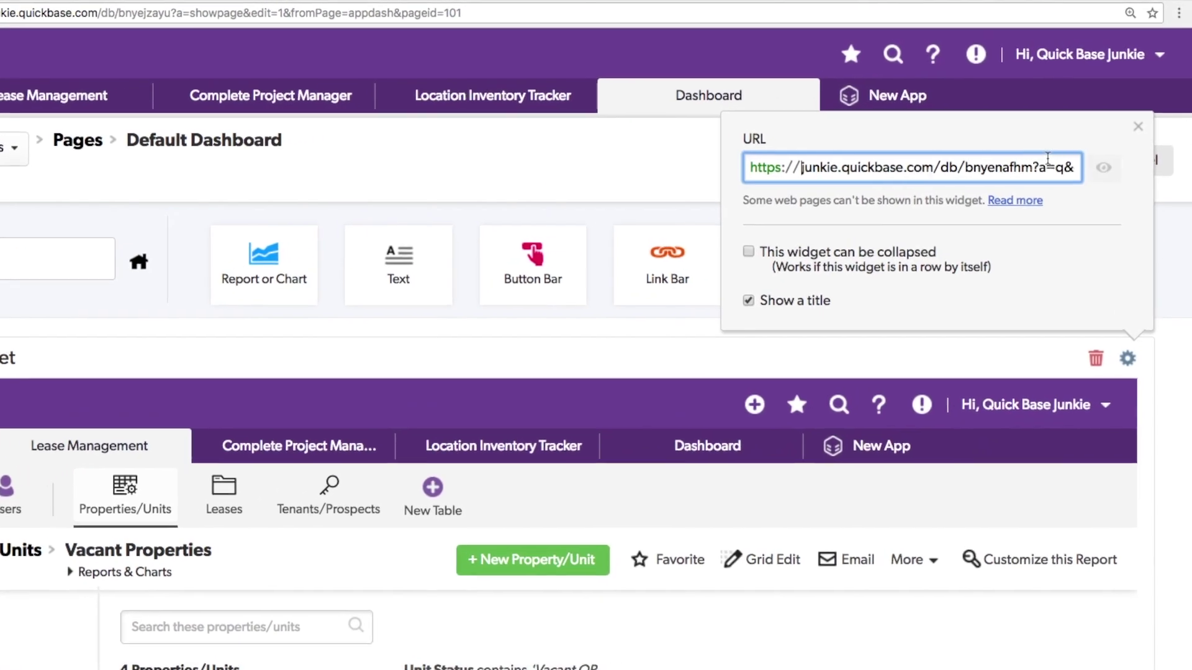
# Append &ifv=1 to the widget's URL so the report shows without the app header, then reload
pyautogui.press('Delete')
pyautogui.press('Delete')
pyautogui.press('Delete')
pyautogui.press('Delete')
pyautogui.press('Delete')
pyautogui.press('Delete')
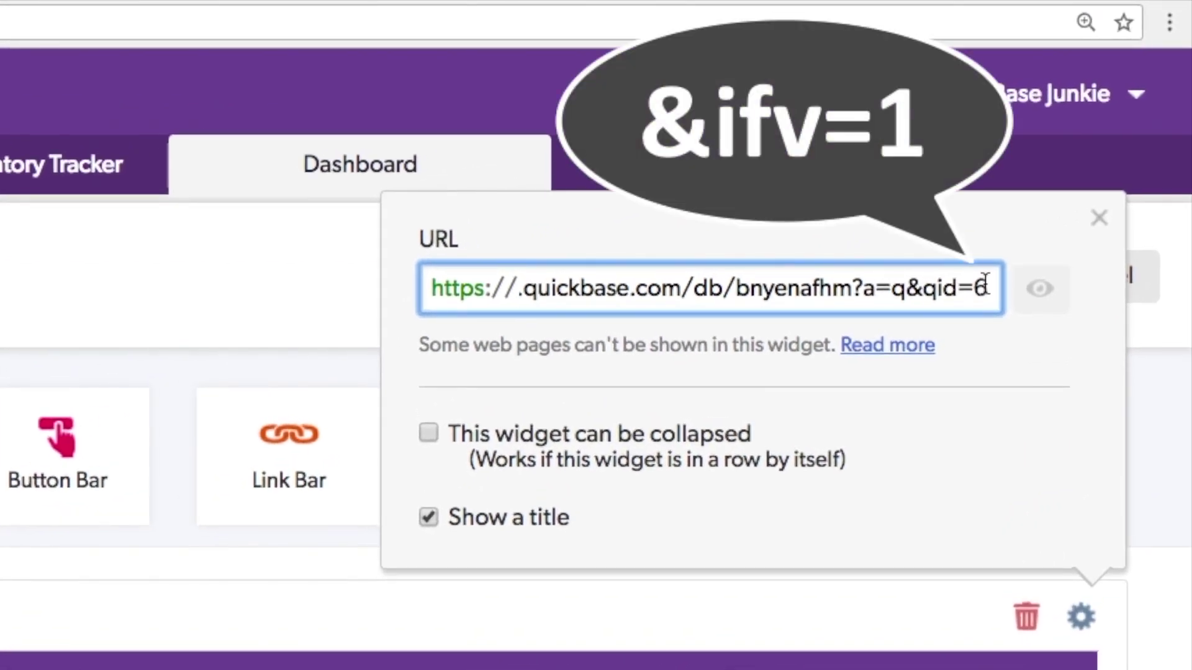
pyautogui.write('&ifv')
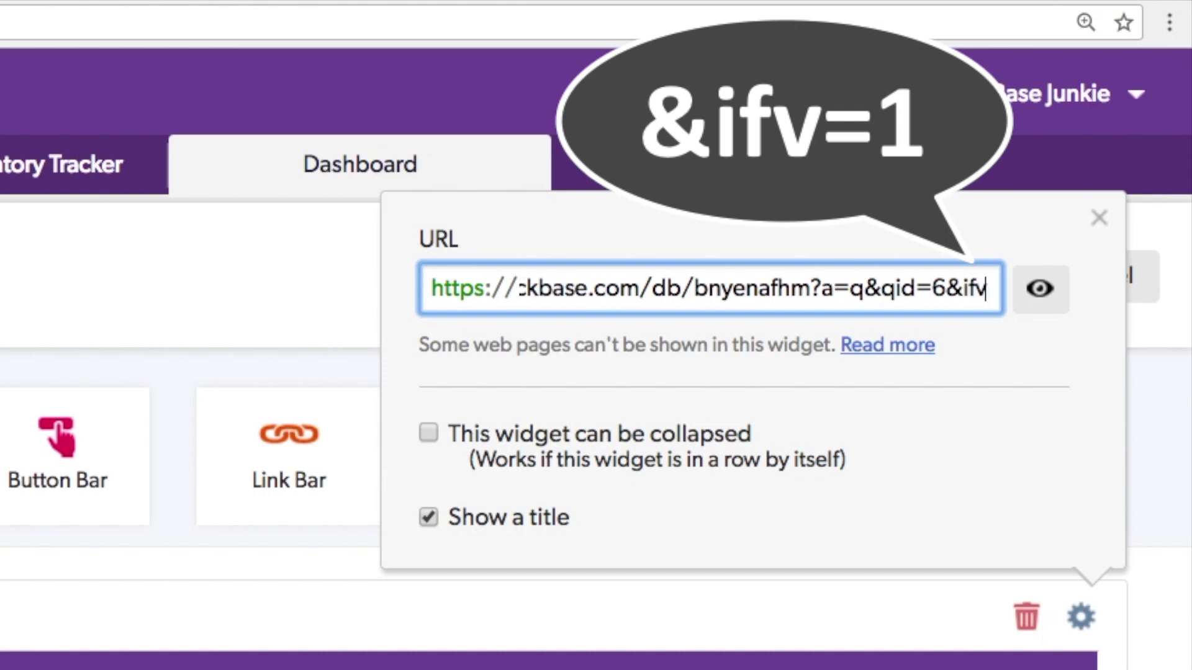
pyautogui.write('=')
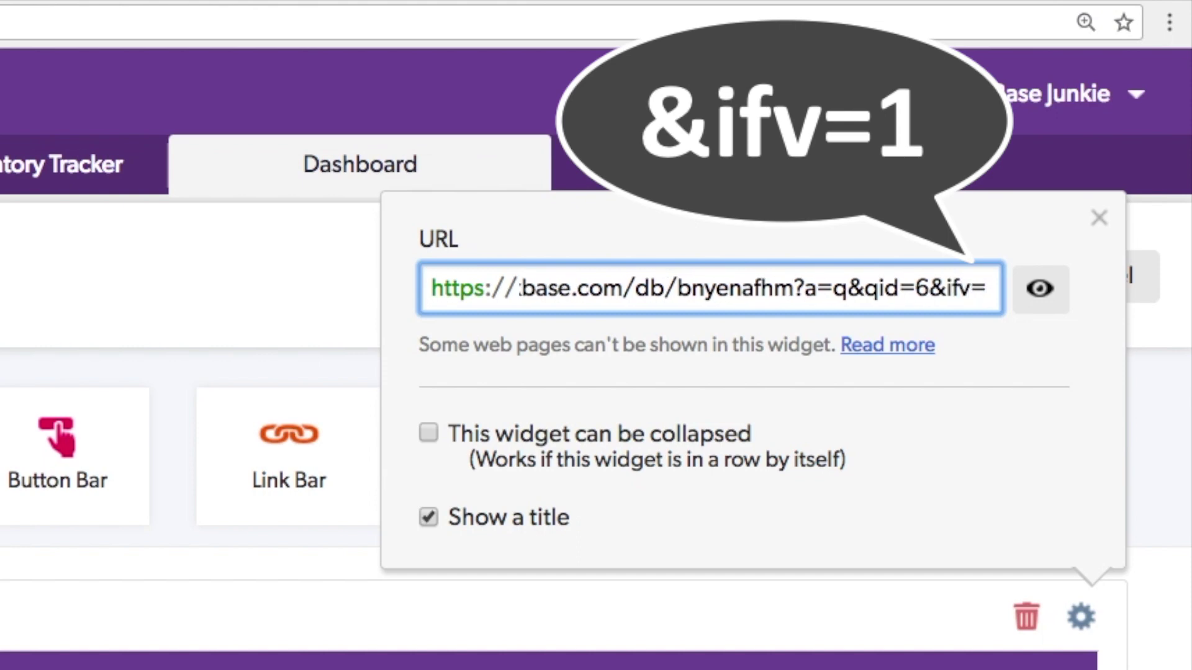
pyautogui.write('1')
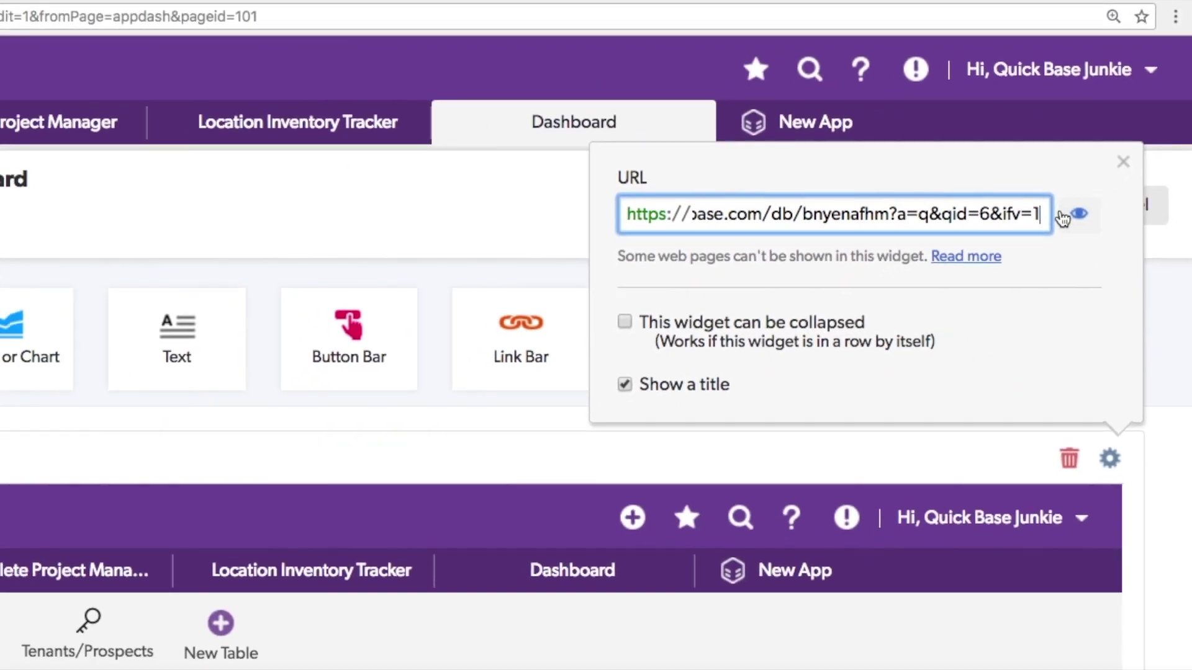
pyautogui.click(1079, 214)
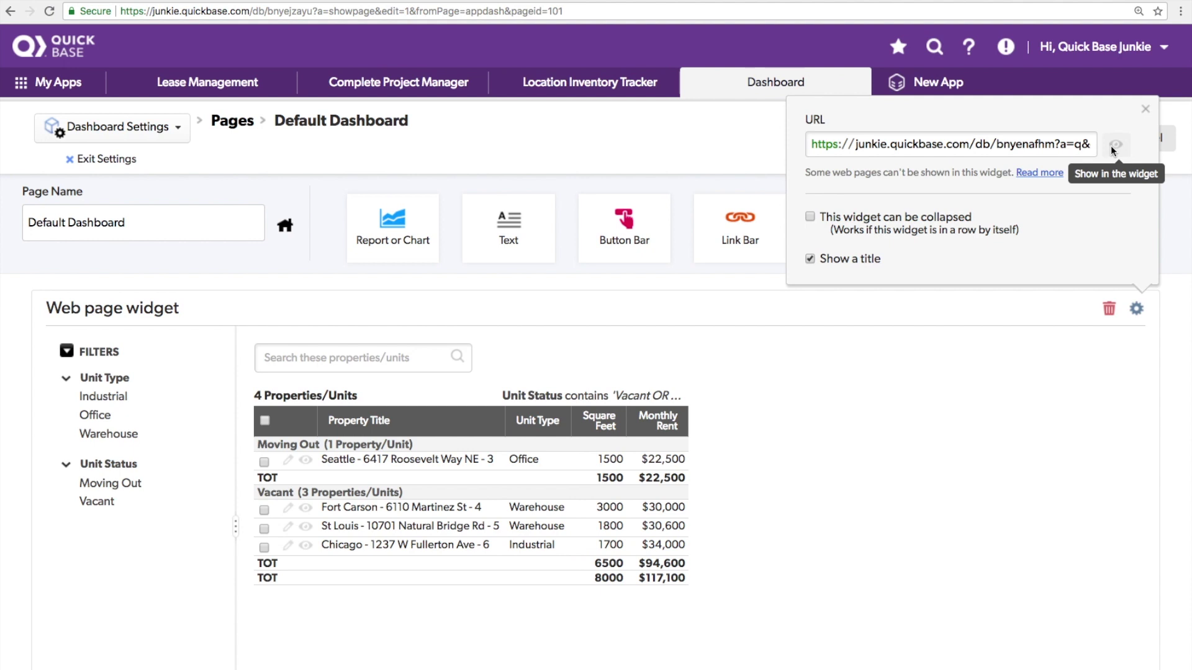
pyautogui.click(1170, 229)
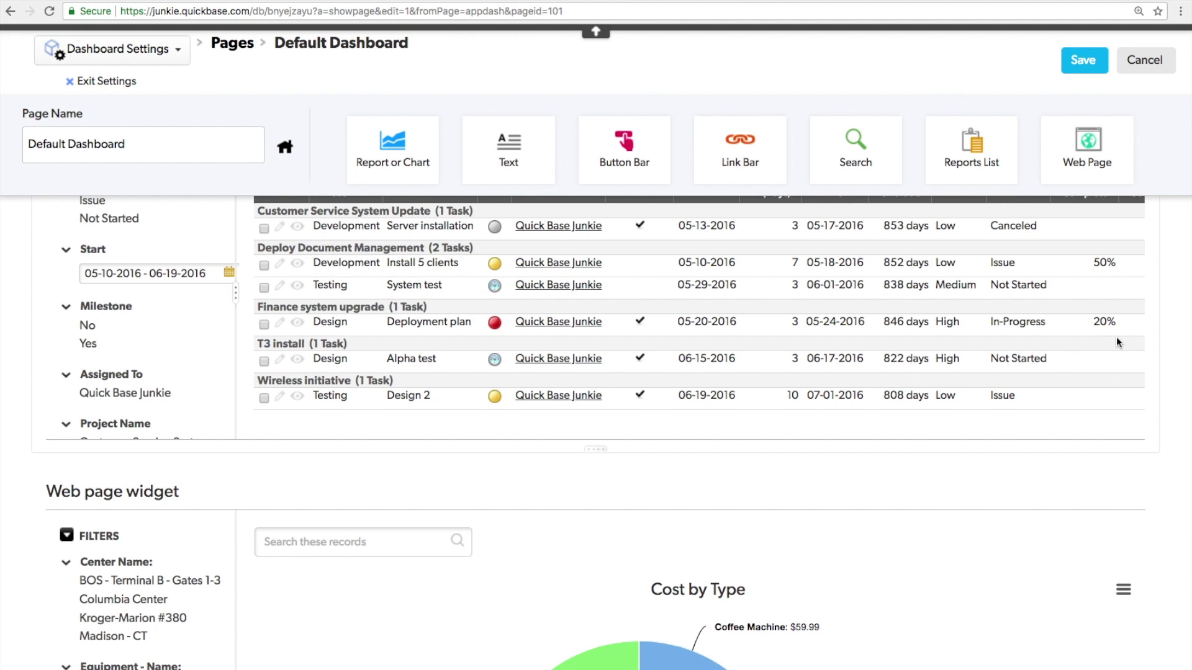
pyautogui.scroll(10, 1117, 336)
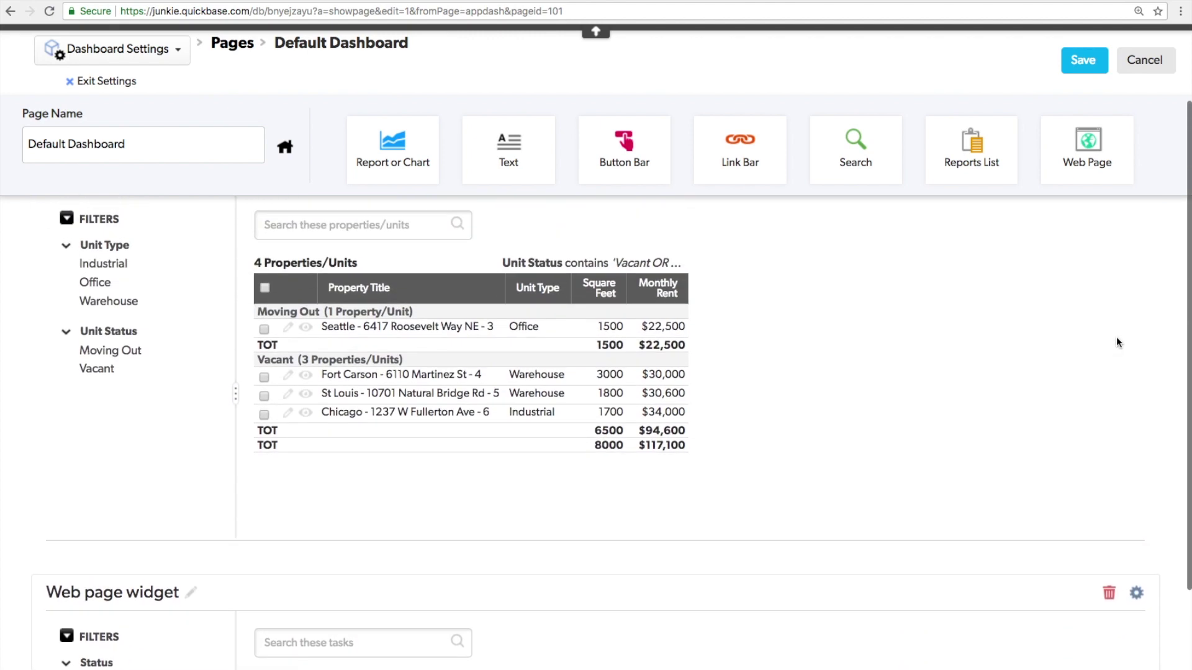
pyautogui.scroll(3, 1117, 343)
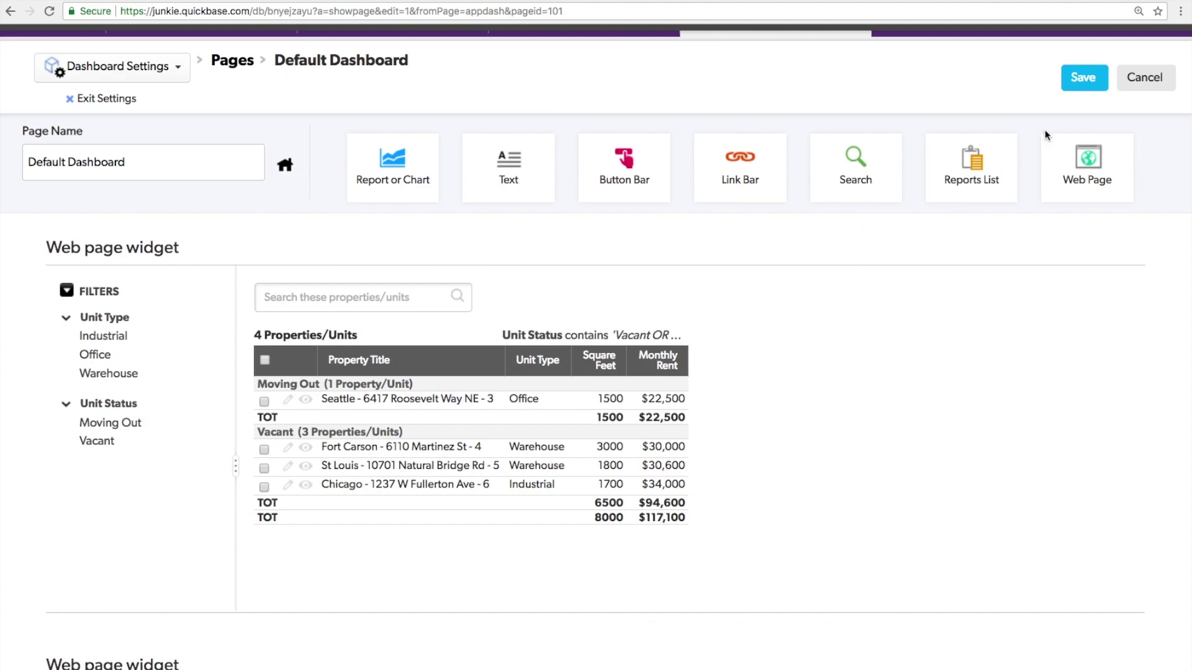
# Save the dashboard and filter the embedded properties report to Industrial units only
pyautogui.click(1083, 77)
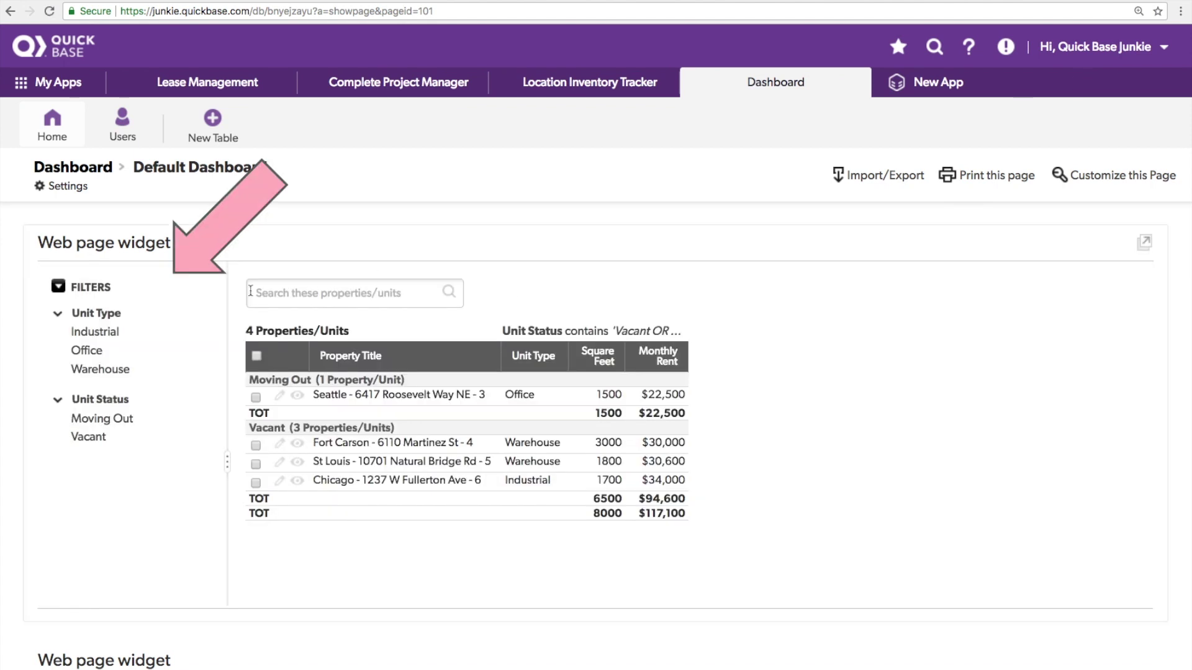
pyautogui.click(96, 351)
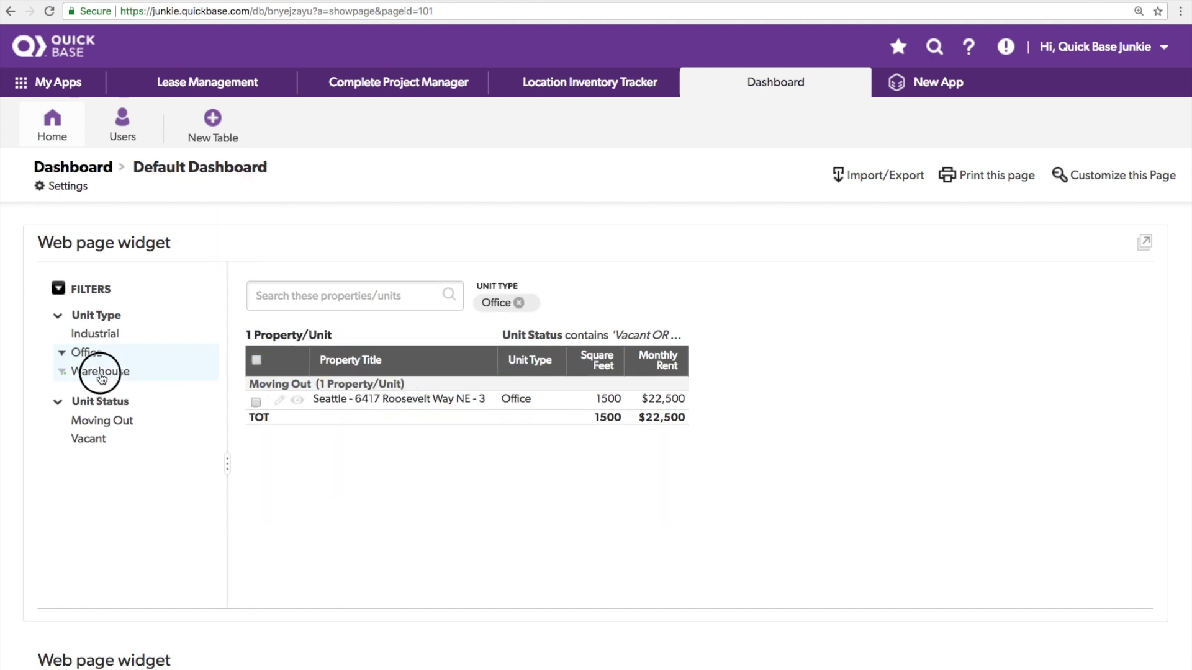
pyautogui.click(101, 373)
pyautogui.click(93, 351)
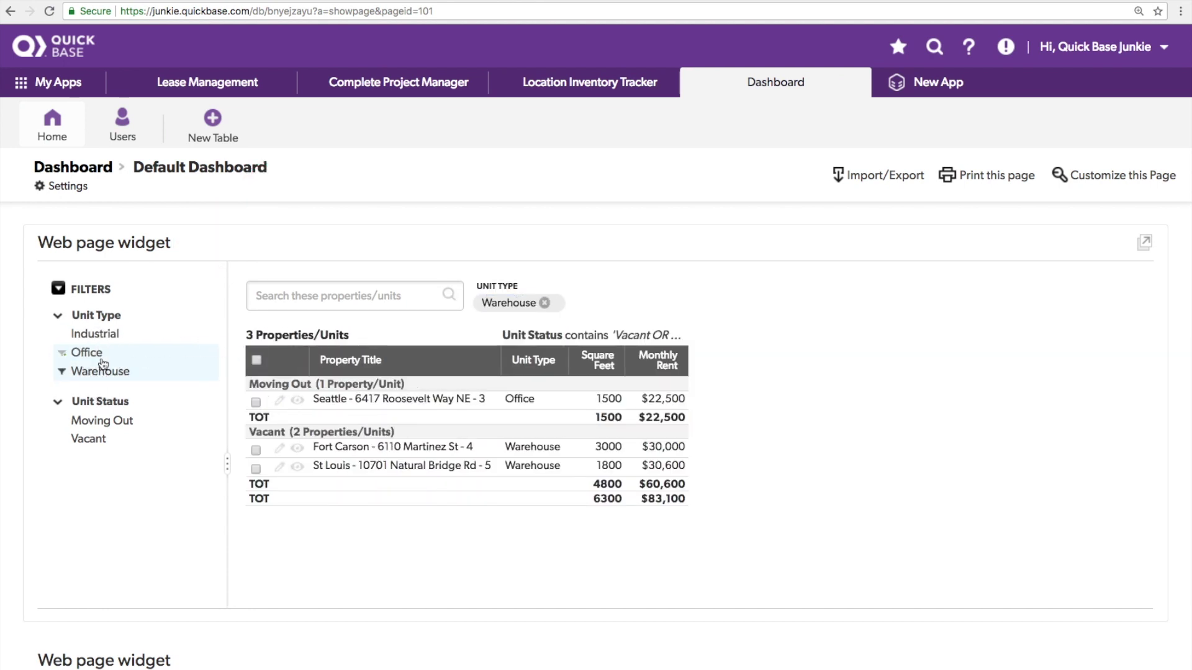
pyautogui.click(103, 333)
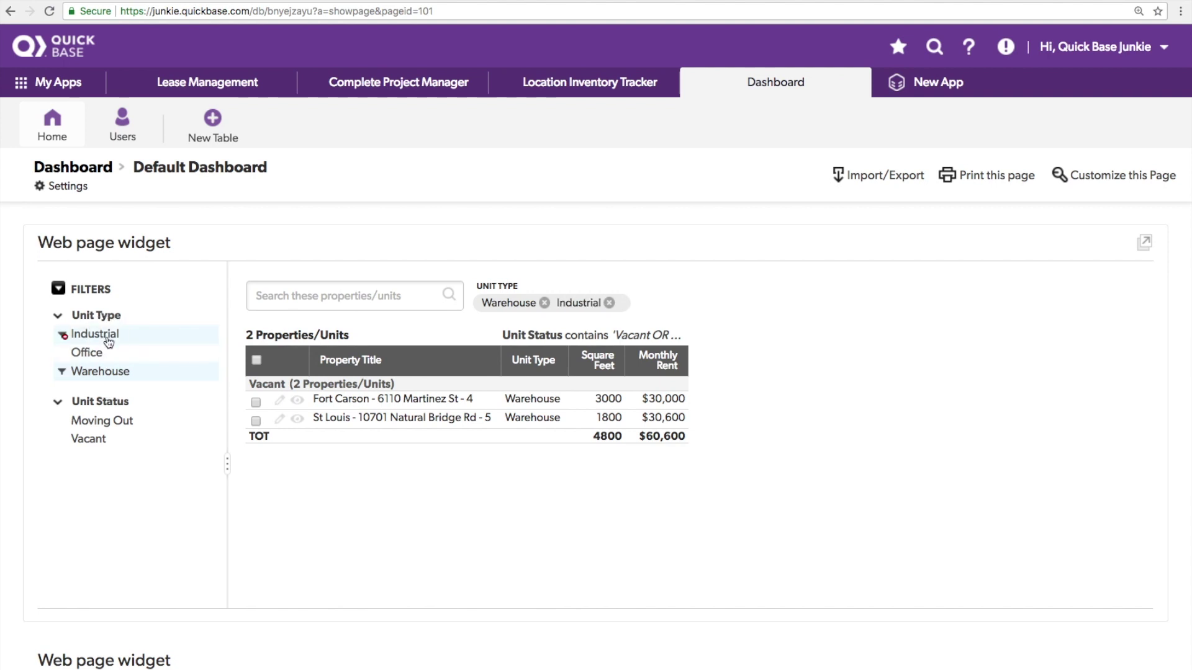
pyautogui.click(100, 372)
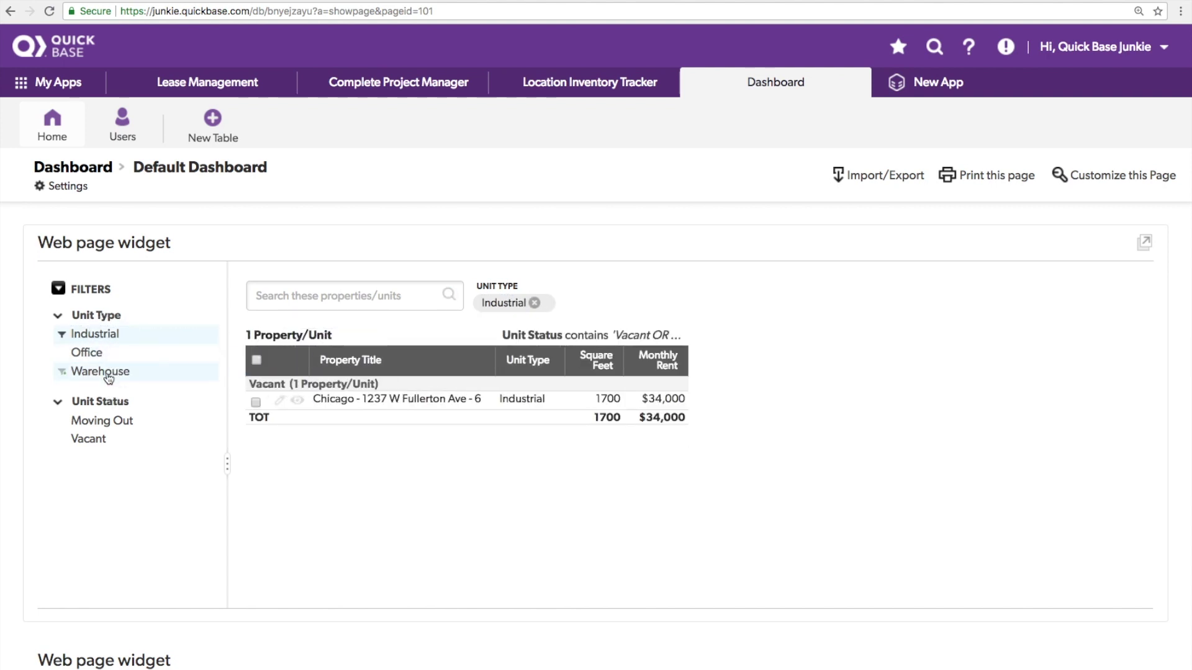
# Collapse the report's Filters panel and return to dashboard customization
pyautogui.moveTo(226, 464); pyautogui.dragTo(43, 444)
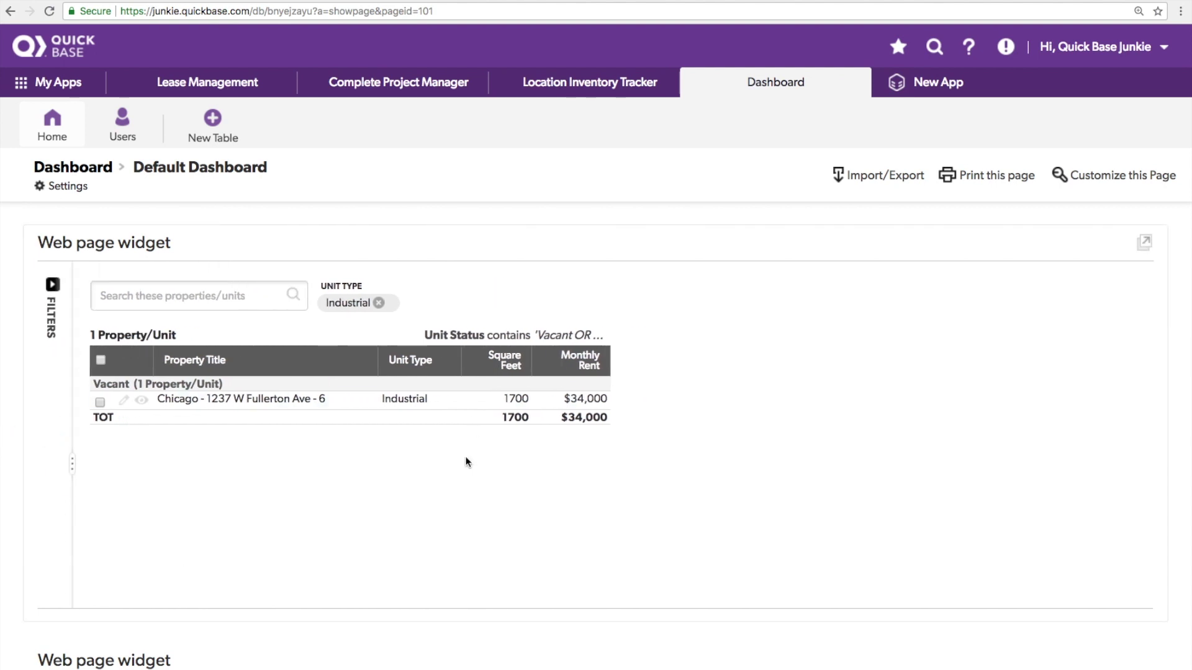
pyautogui.click(1134, 179)
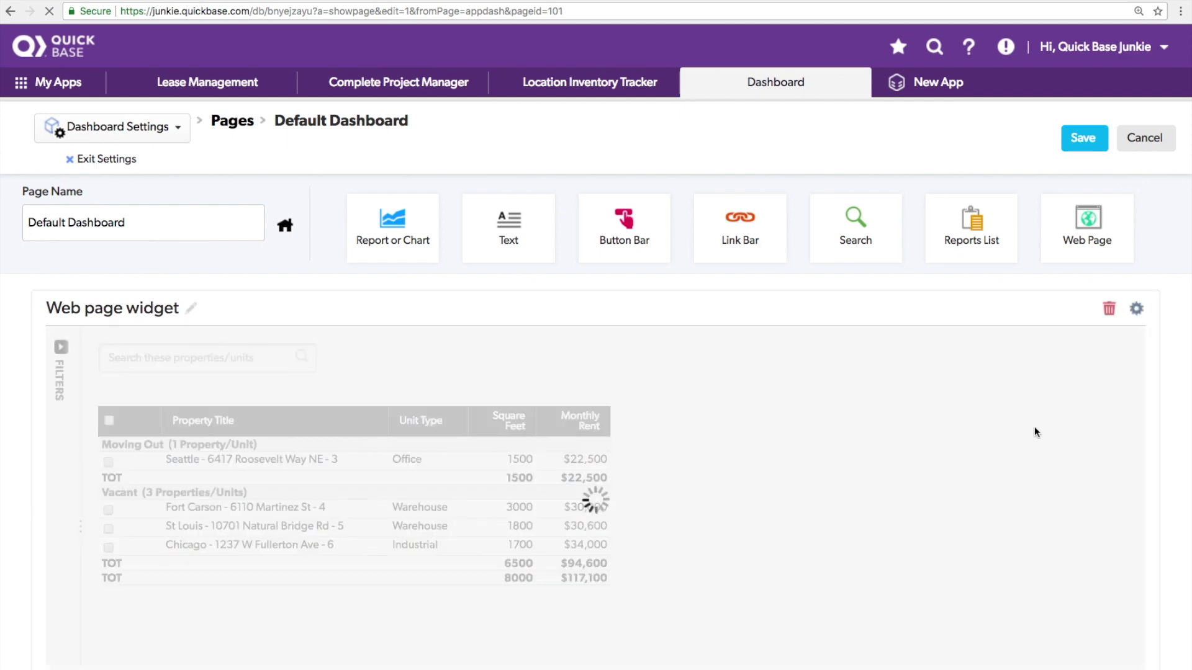
# Place the Cost by Type chart beside the properties report, make it taller, and save
pyautogui.scroll(-10, 1047, 430)
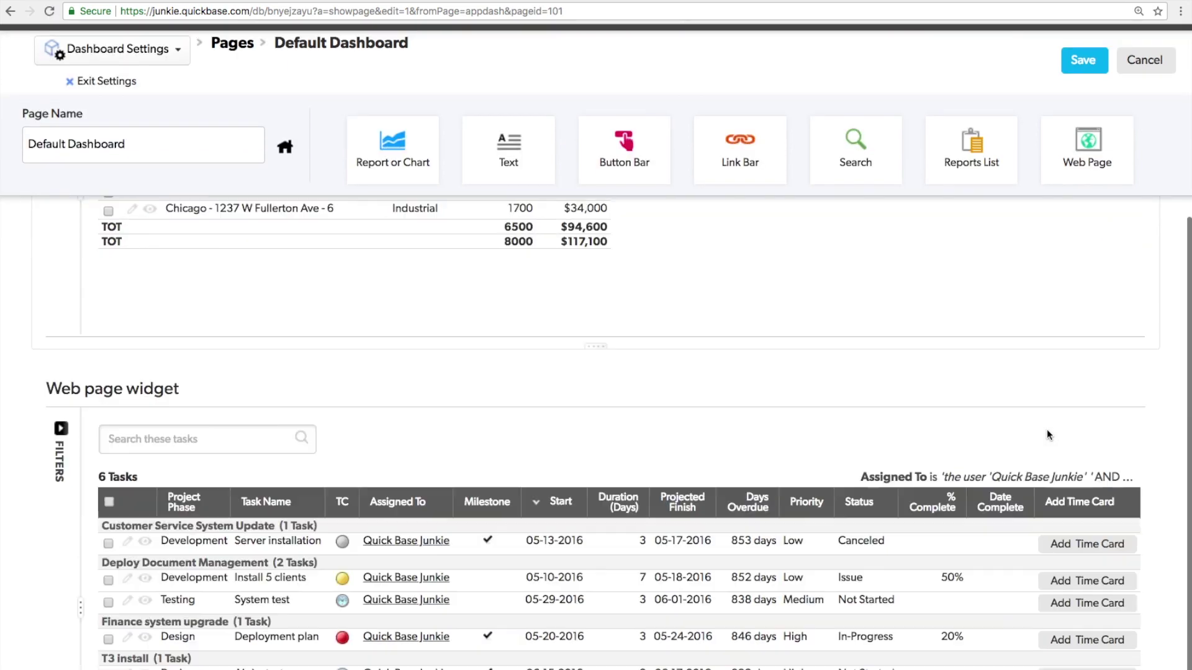
pyautogui.moveTo(534, 494); pyautogui.dragTo(937, 362)
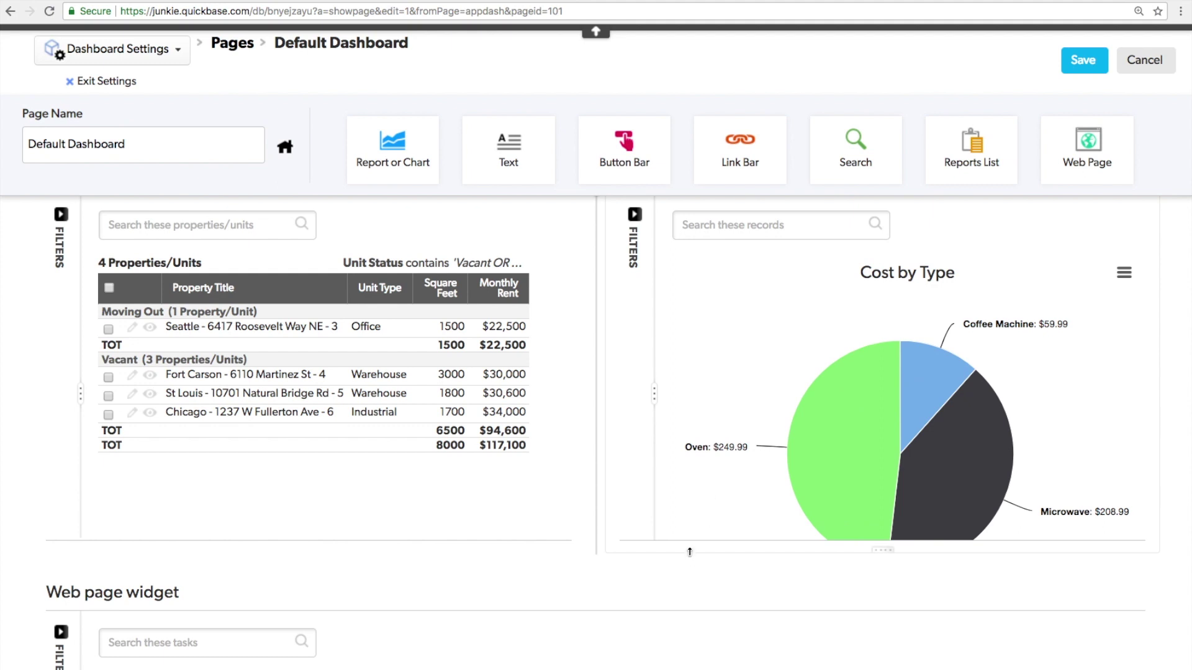
pyautogui.moveTo(689, 552); pyautogui.dragTo(679, 649)
pyautogui.click(1085, 63)
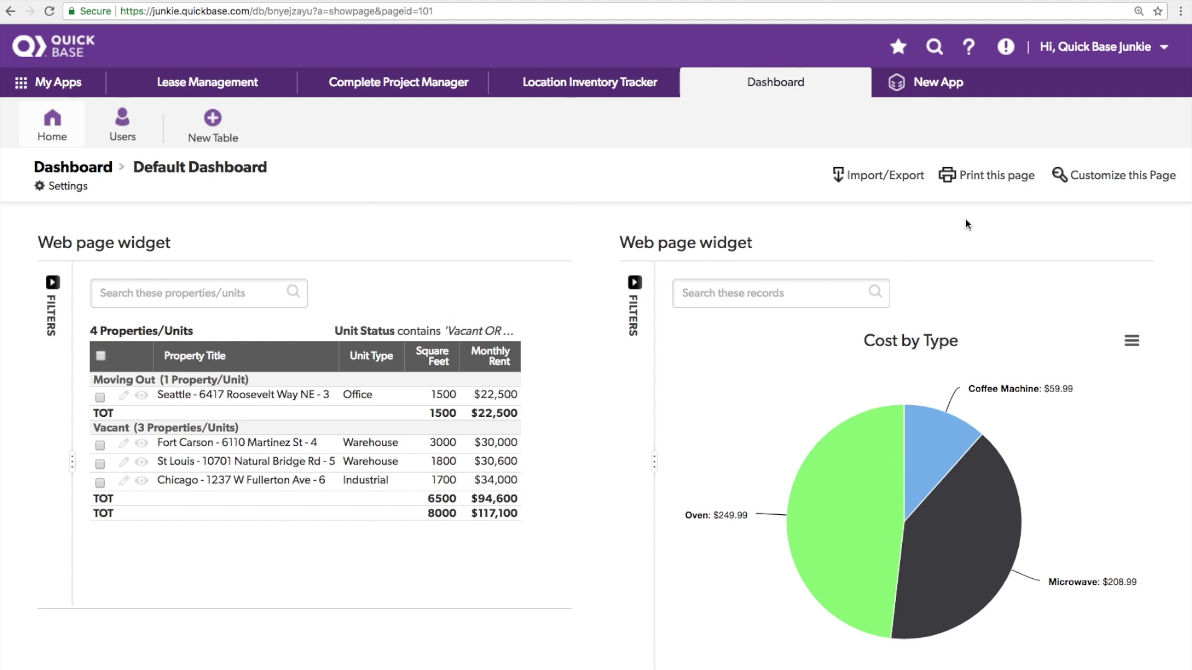
# Filter the dashboard properties report to Office units that are Moving Out, leaving only Seattle
pyautogui.scroll(-4, 966, 224)
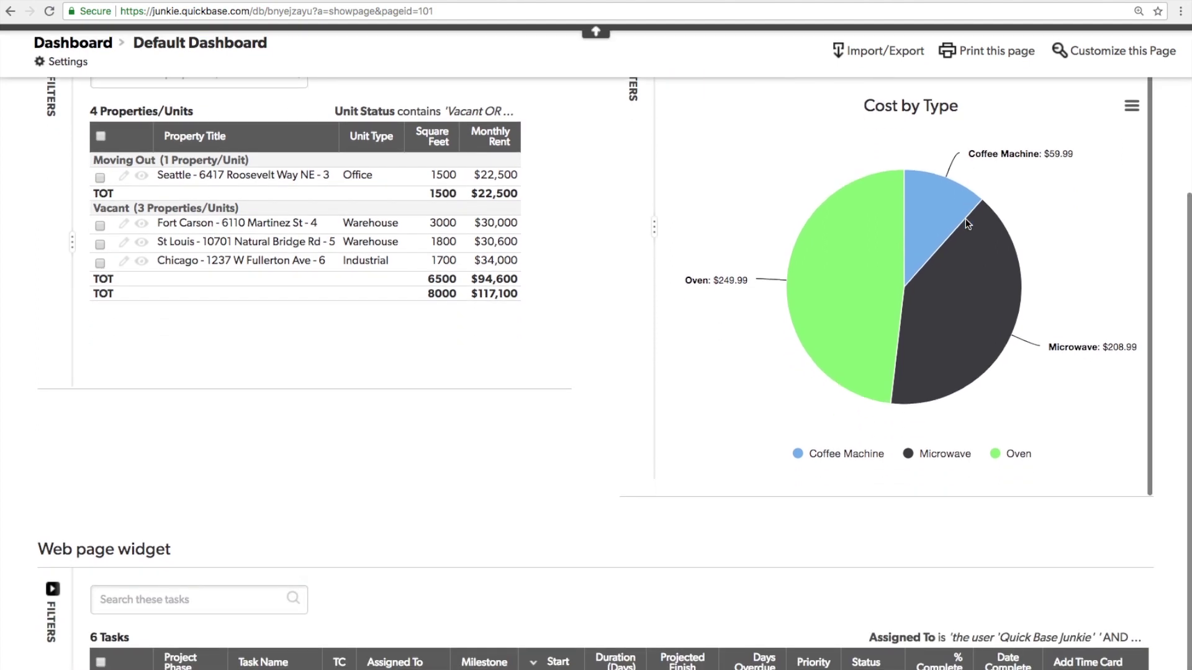
pyautogui.scroll(3, 587, 345)
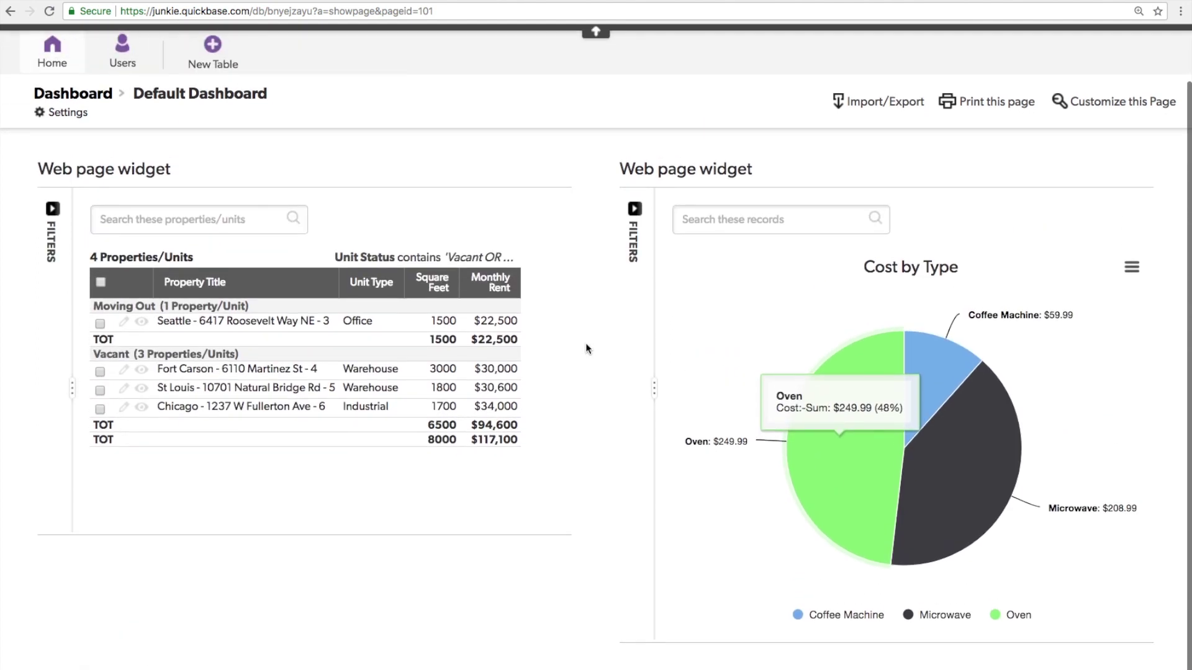
pyautogui.scroll(1, 586, 347)
pyautogui.moveTo(72, 413); pyautogui.dragTo(166, 413)
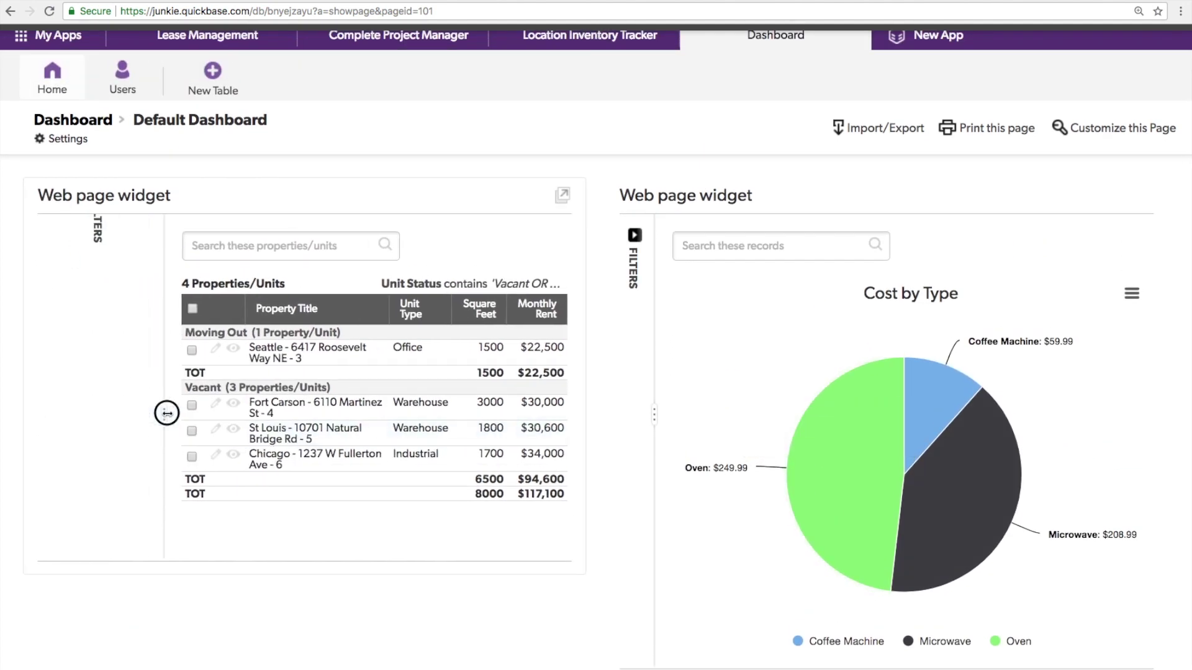
pyautogui.click(103, 371)
pyautogui.click(90, 304)
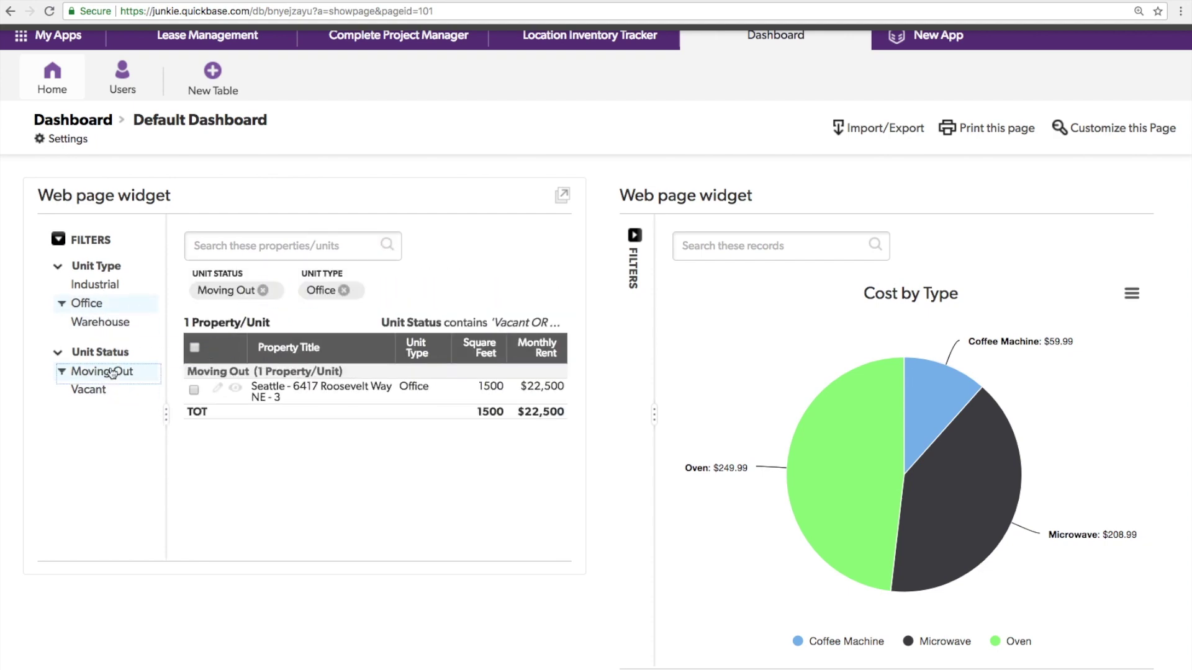